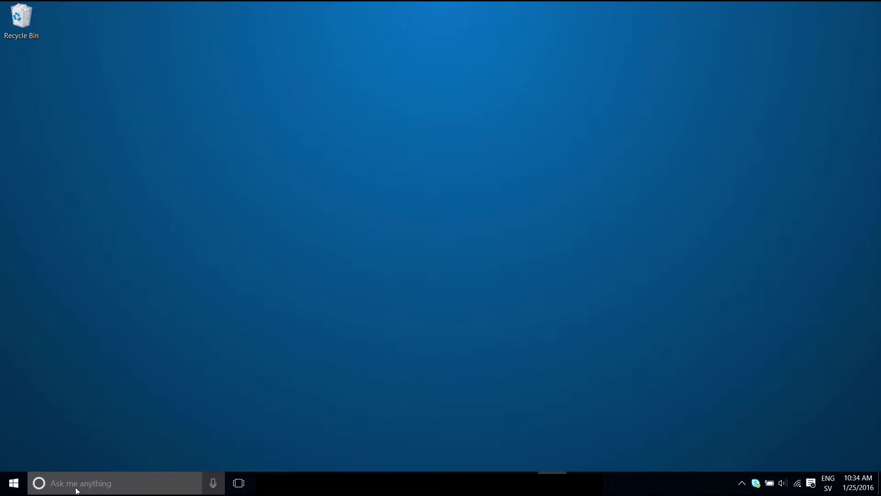
- Launch Word 2016 by searching for "word" in the Windows 10 search box
{"action": "left_click", "coordinate": [77, 483]}
{"action": "type", "text": "word"}
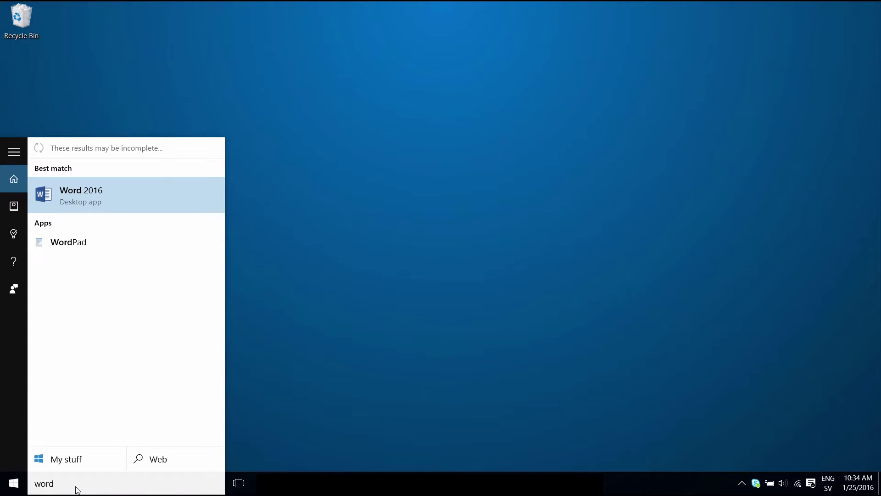
{"action": "key", "text": "Return"}
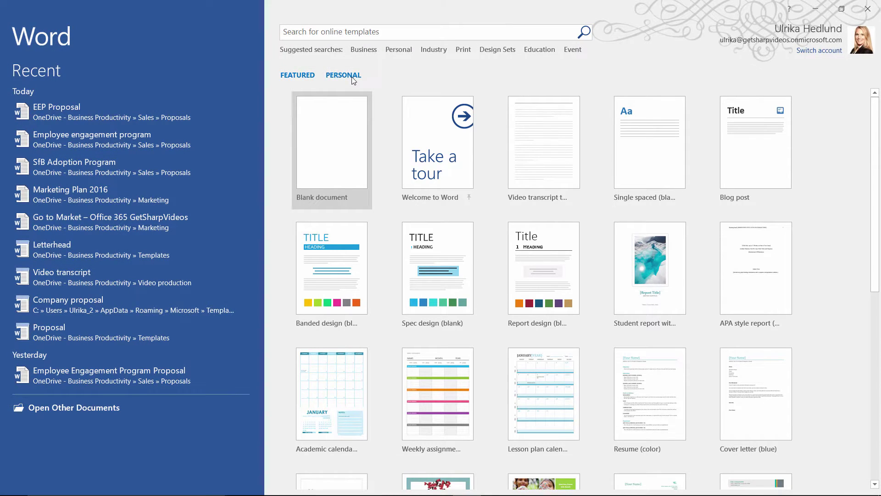
- Open the EEP Proposal document from the PERSONAL recent list
{"action": "left_click", "coordinate": [343, 75]}
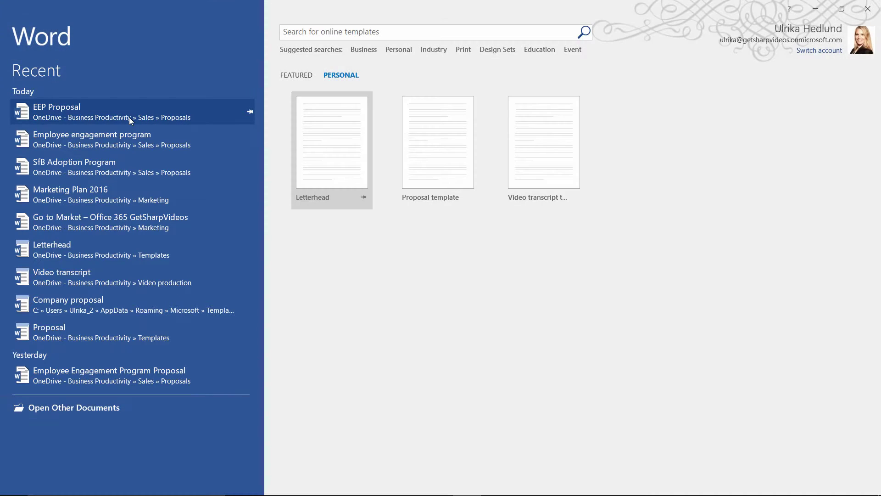
{"action": "left_click", "coordinate": [129, 117]}
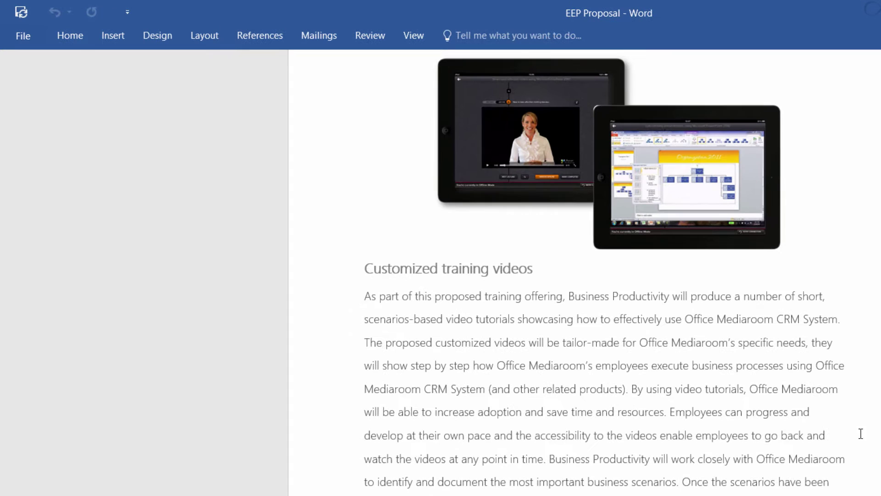
- Add Accent Bar 1 page numbers at the bottom of the page via Tell me, then close the footer
{"action": "left_click", "coordinate": [70, 36]}
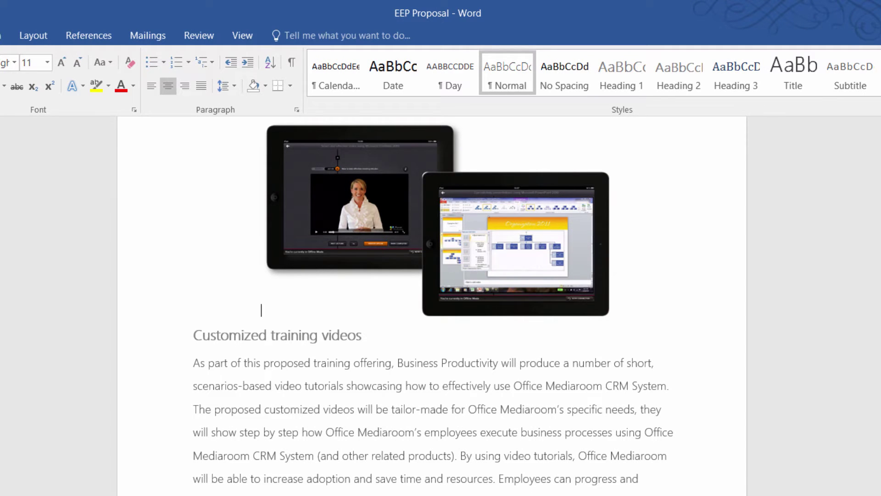
{"action": "left_click", "coordinate": [314, 35]}
{"action": "type", "text": "page num"}
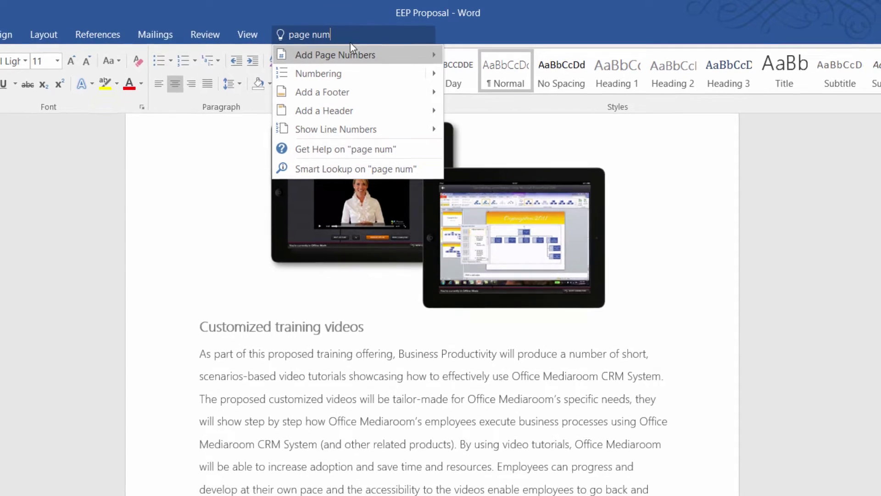
{"action": "mouse_move", "coordinate": [363, 41]}
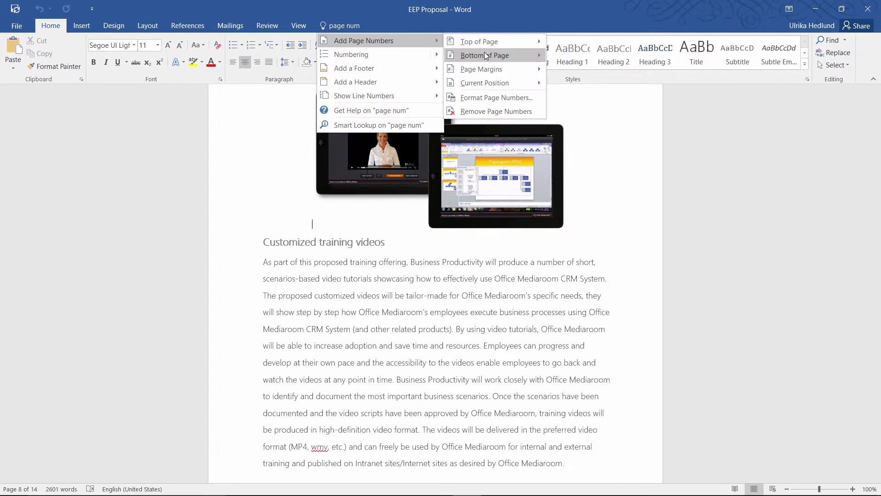
{"action": "mouse_move", "coordinate": [484, 55]}
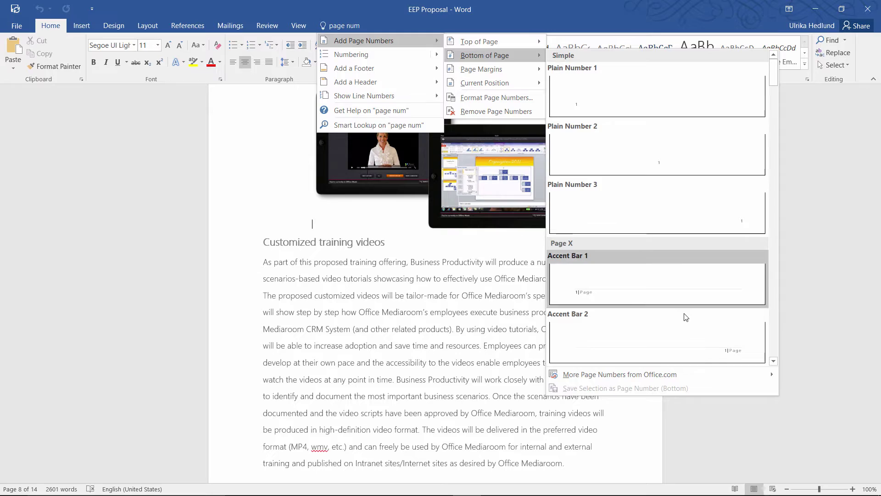
{"action": "left_click", "coordinate": [656, 283]}
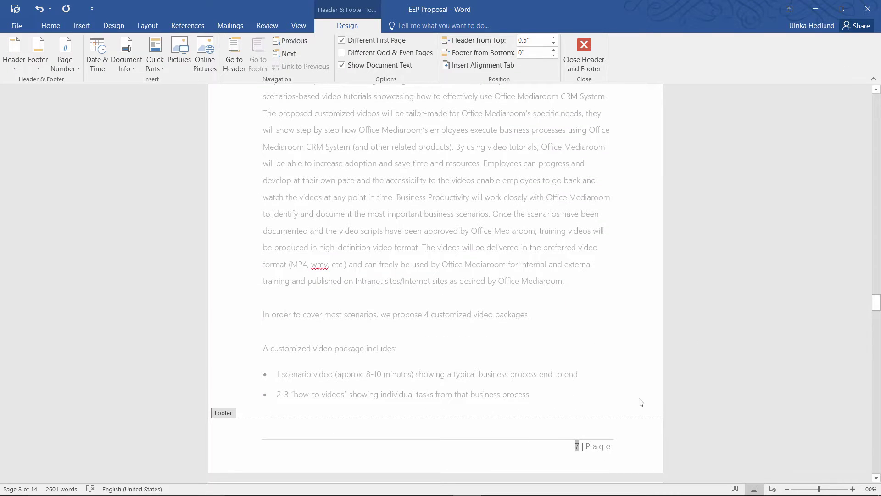
{"action": "double_click", "coordinate": [641, 403]}
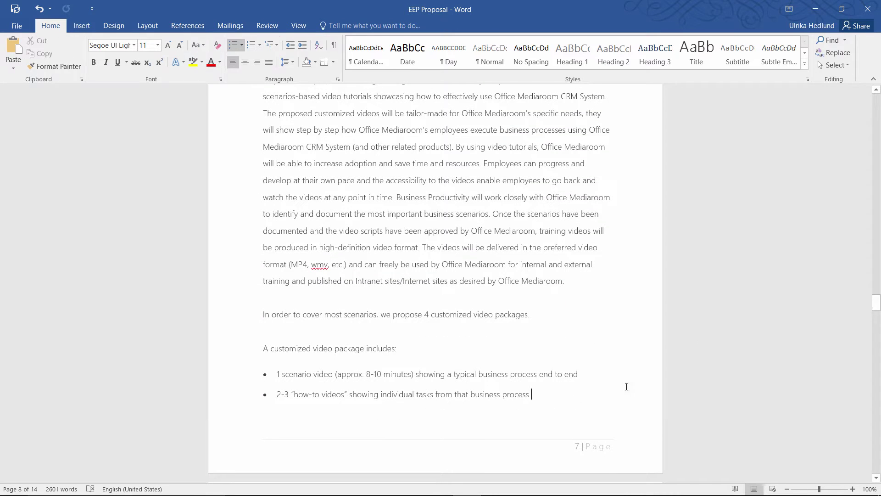
- Show the Navigation Pane and drag Customized marketing collateral above Corporate Video Channel with videos
{"action": "left_click", "coordinate": [298, 25]}
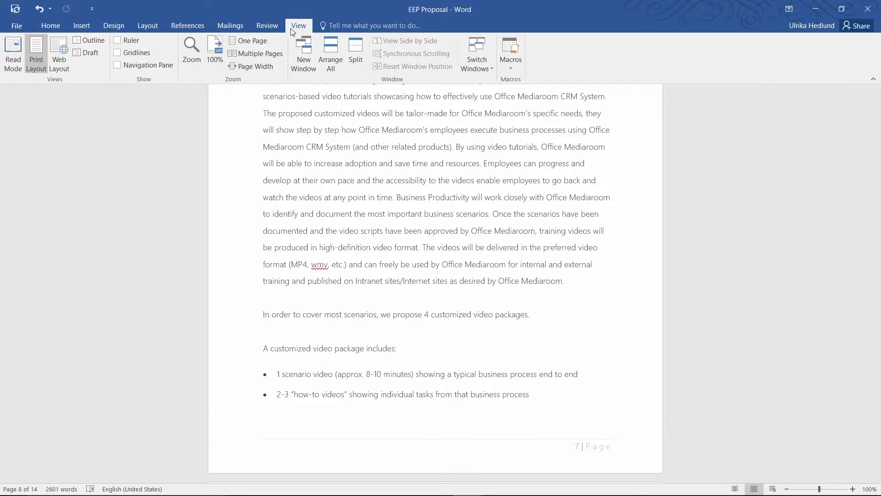
{"action": "left_click", "coordinate": [118, 65]}
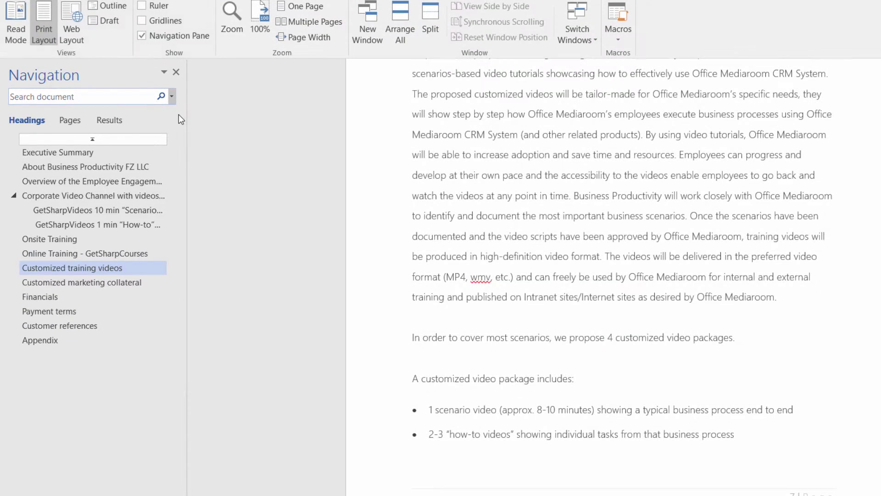
{"action": "left_click", "coordinate": [130, 286]}
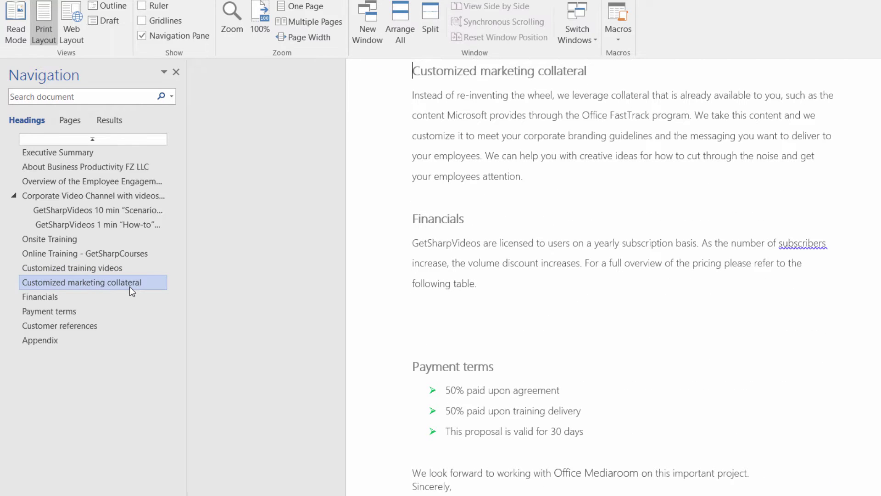
{"action": "left_click_drag", "start_coordinate": [130, 286], "coordinate": [110, 190]}
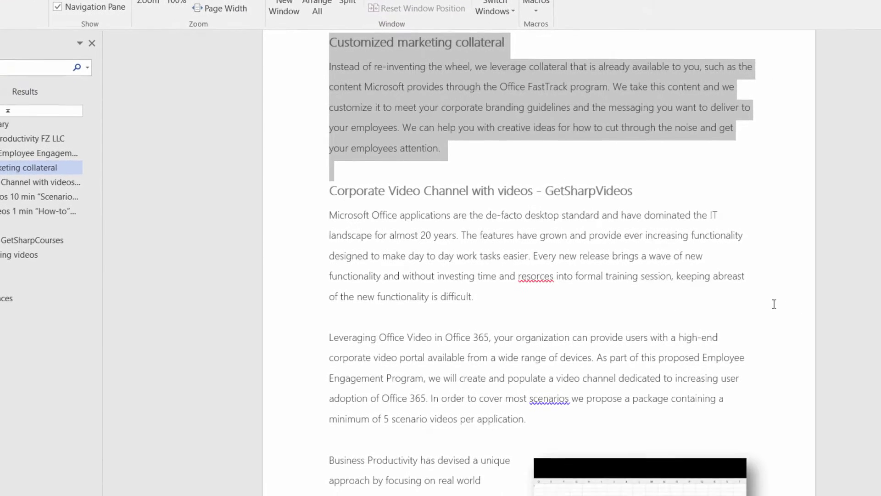
- Correct "resorces" to "resources" and accept the suggested fix for "scenarios"
{"action": "left_click", "coordinate": [853, 344]}
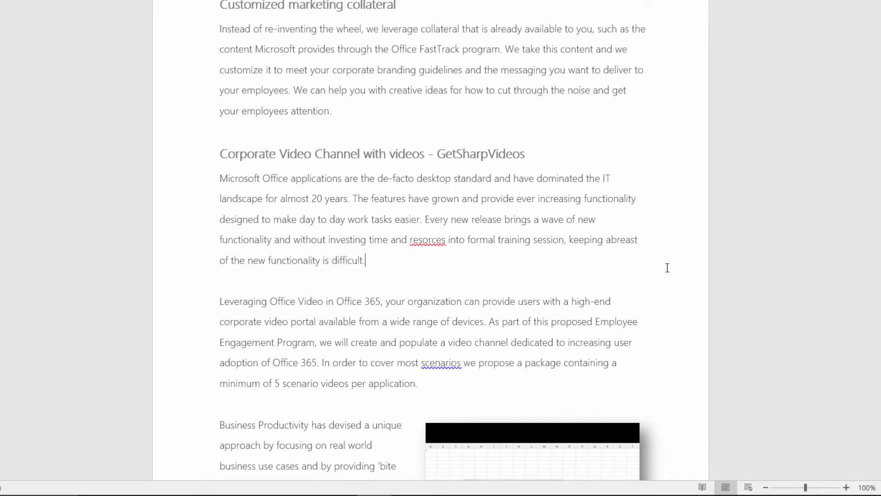
{"action": "right_click", "coordinate": [435, 241]}
{"action": "left_click", "coordinate": [482, 253]}
{"action": "right_click", "coordinate": [434, 363]}
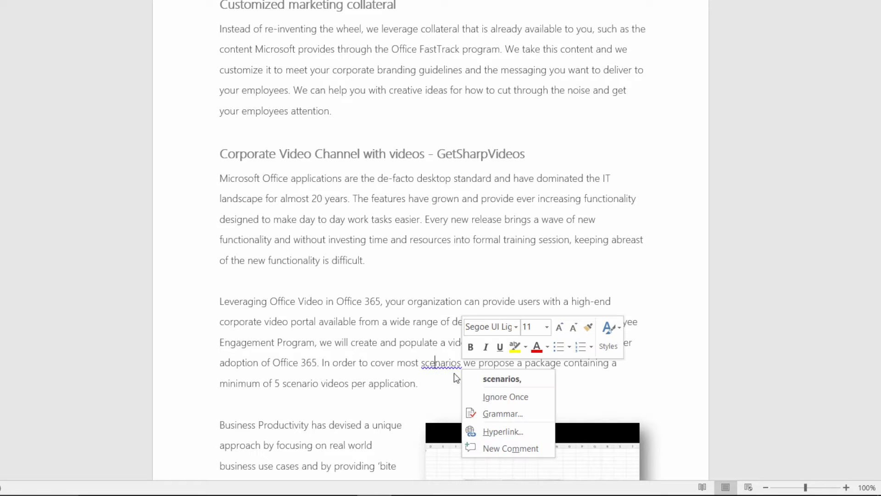
{"action": "left_click", "coordinate": [504, 378]}
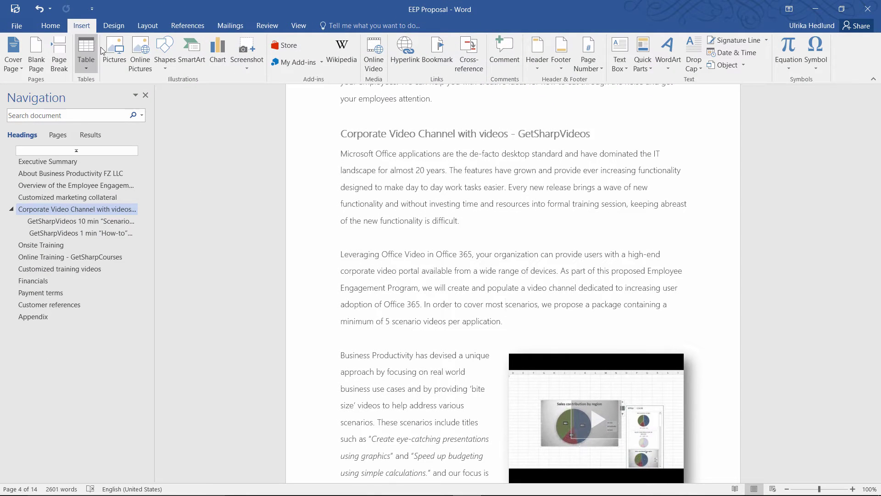
- Insert the Office Video Channel picture with Square wrapping beside the Leveraging Office Video paragraph
{"action": "left_click", "coordinate": [114, 52]}
{"action": "left_click", "coordinate": [134, 86]}
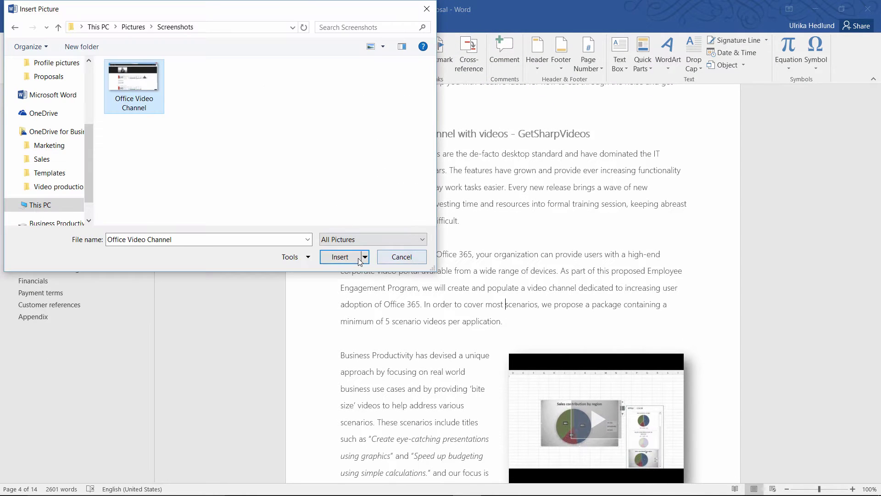
{"action": "left_click", "coordinate": [340, 256]}
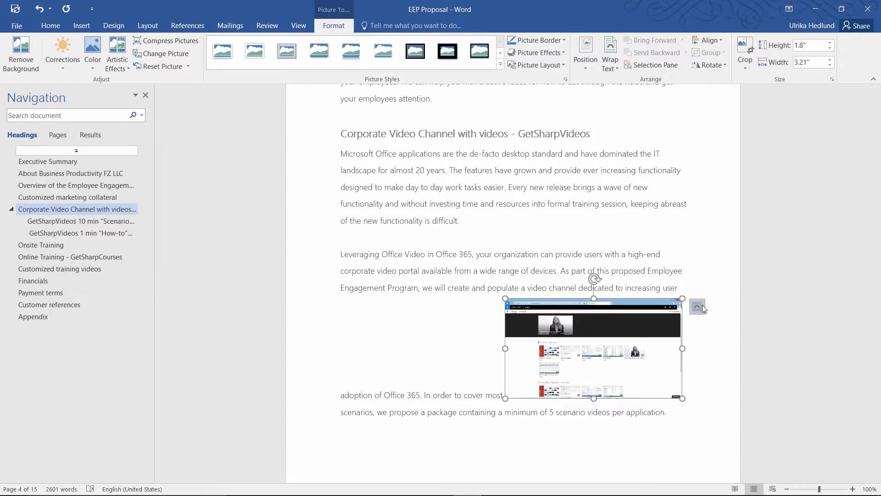
{"action": "left_click", "coordinate": [697, 306]}
{"action": "left_click", "coordinate": [728, 379]}
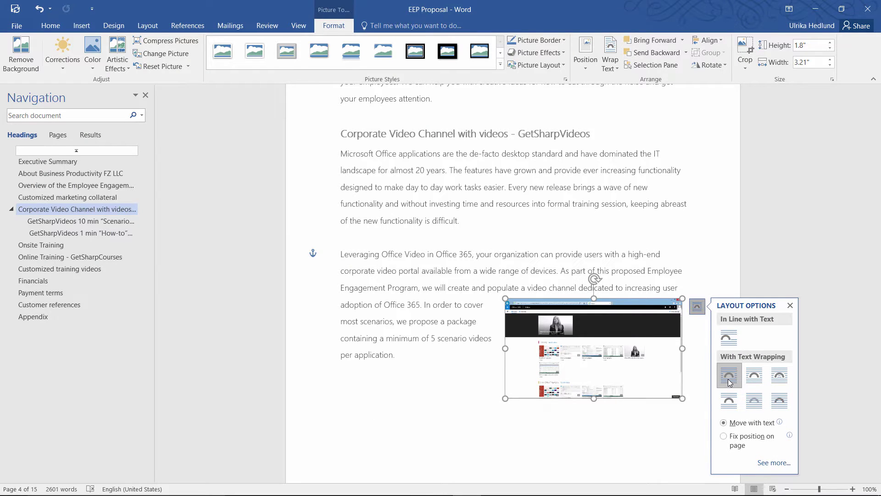
{"action": "left_click_drag", "start_coordinate": [605, 352], "coordinate": [658, 298]}
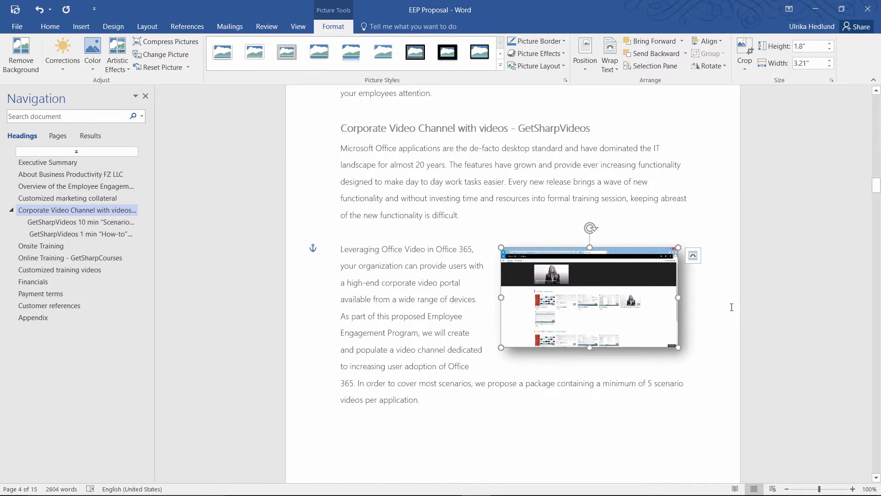
{"action": "left_click", "coordinate": [732, 307]}
{"action": "scroll", "coordinate": [731, 307], "scroll_direction": "down", "scroll_amount": 3}
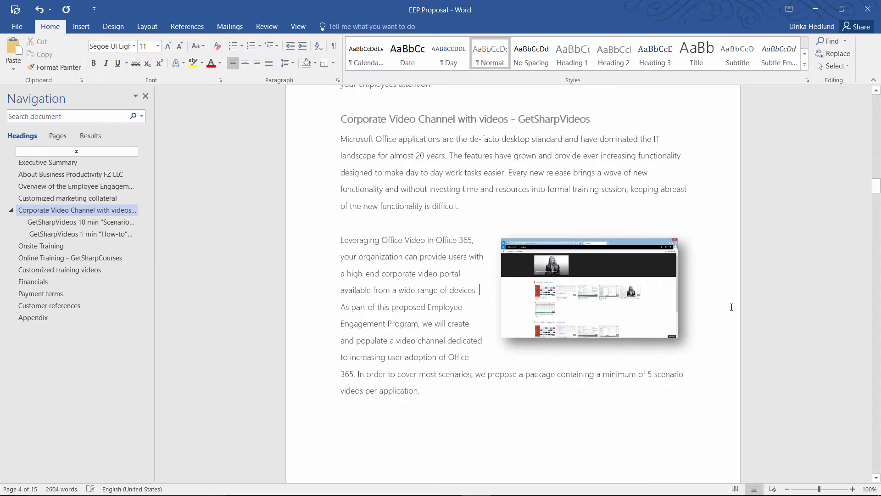
{"action": "scroll", "coordinate": [731, 307], "scroll_direction": "down", "scroll_amount": 3}
{"action": "scroll", "coordinate": [731, 308], "scroll_direction": "down", "scroll_amount": 2}
{"action": "scroll", "coordinate": [731, 307], "scroll_direction": "down", "scroll_amount": 2}
{"action": "scroll", "coordinate": [731, 307], "scroll_direction": "down", "scroll_amount": 3}
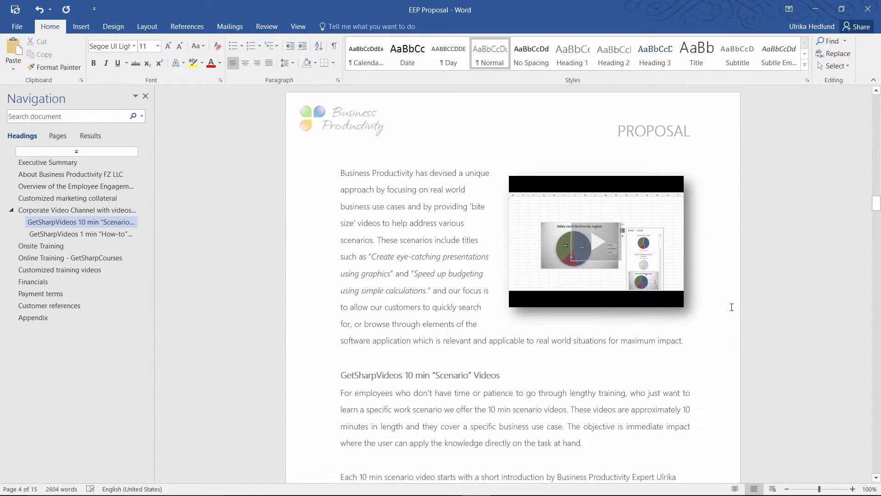
{"action": "left_click", "coordinate": [600, 247]}
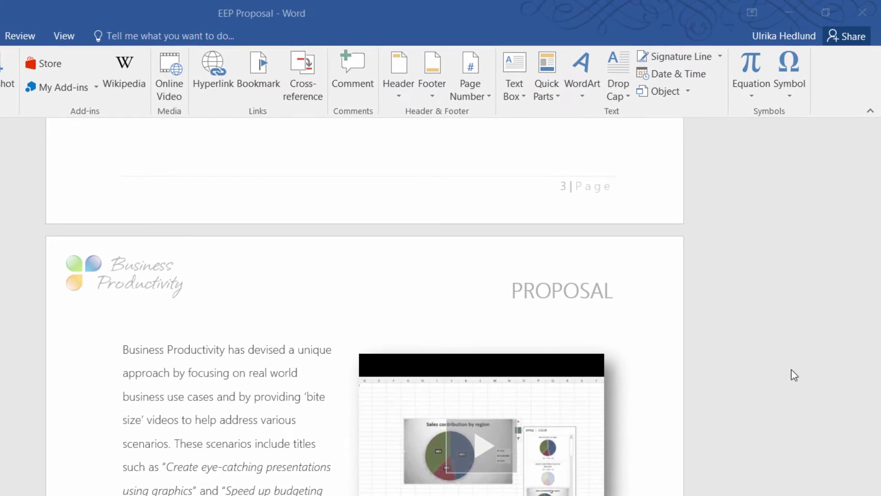
- Share the proposal with co-authors who can edit, video-call one, and jump to their location
{"action": "left_click", "coordinate": [847, 36]}
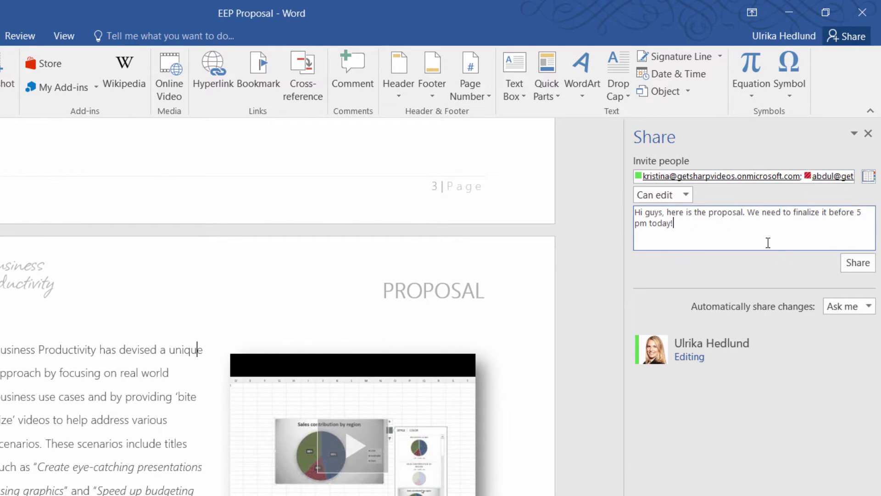
{"action": "left_click", "coordinate": [857, 262]}
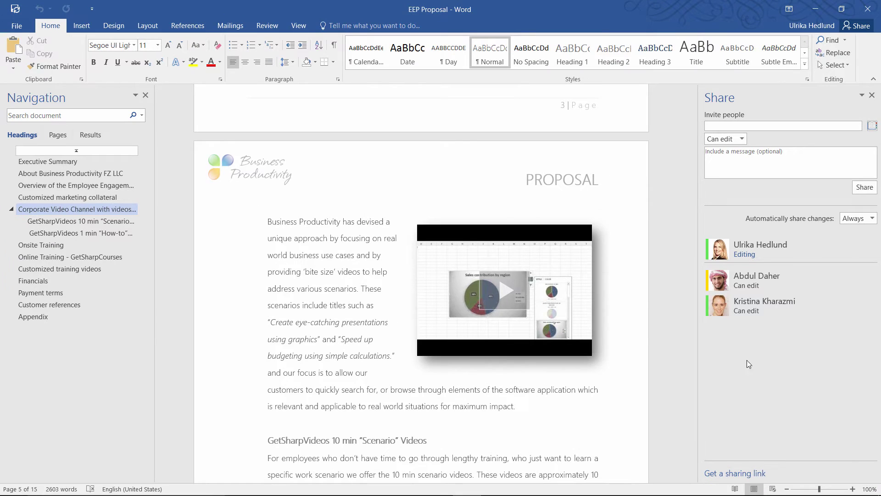
{"action": "mouse_move", "coordinate": [763, 305]}
{"action": "left_click", "coordinate": [640, 284]}
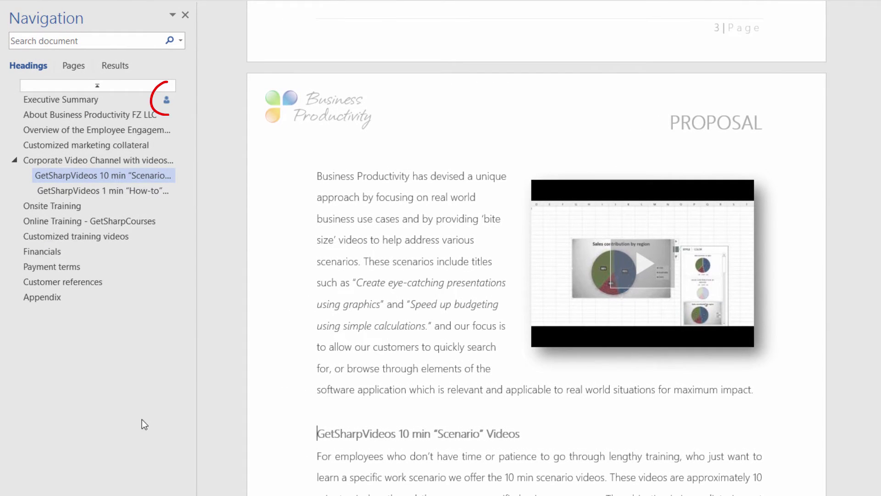
{"action": "left_click", "coordinate": [165, 99]}
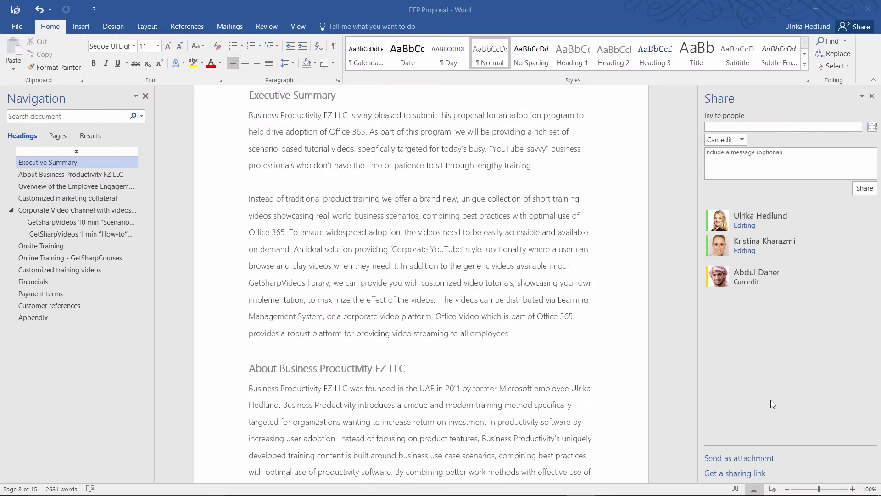
- Turn on Track Changes, switch to All Markup, and Accept All Changes
{"action": "left_click", "coordinate": [266, 25]}
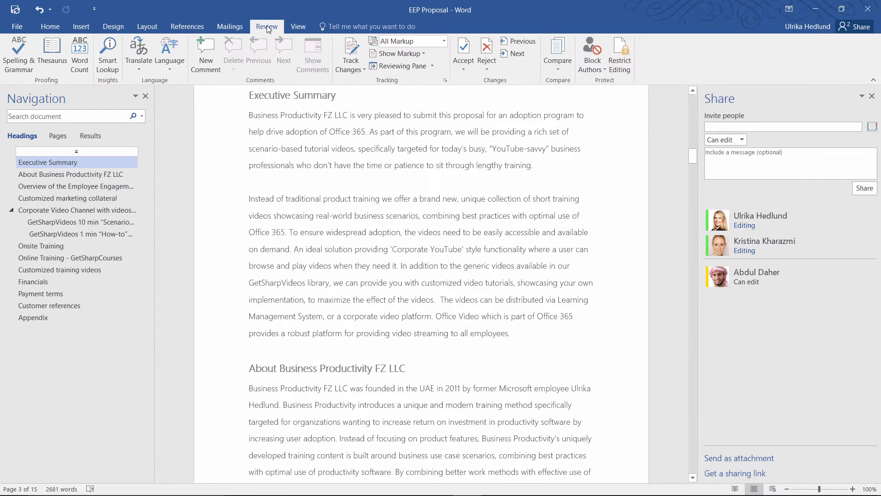
{"action": "left_click", "coordinate": [351, 51]}
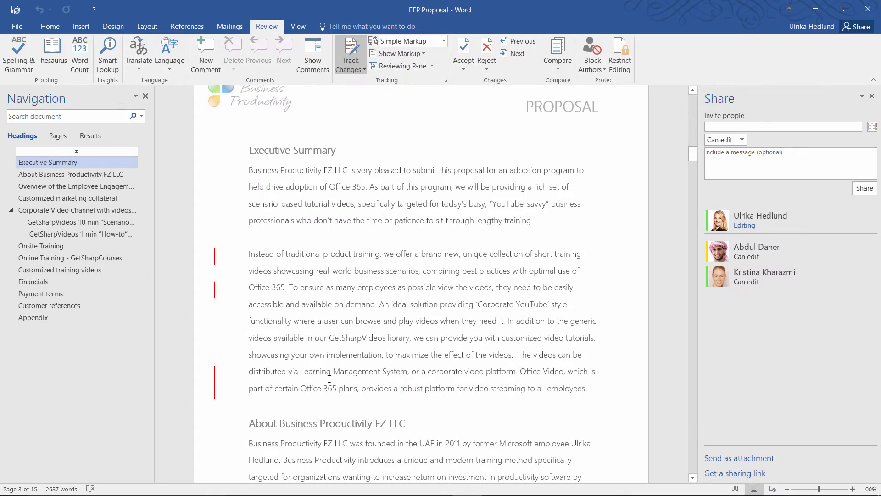
{"action": "left_click", "coordinate": [214, 259]}
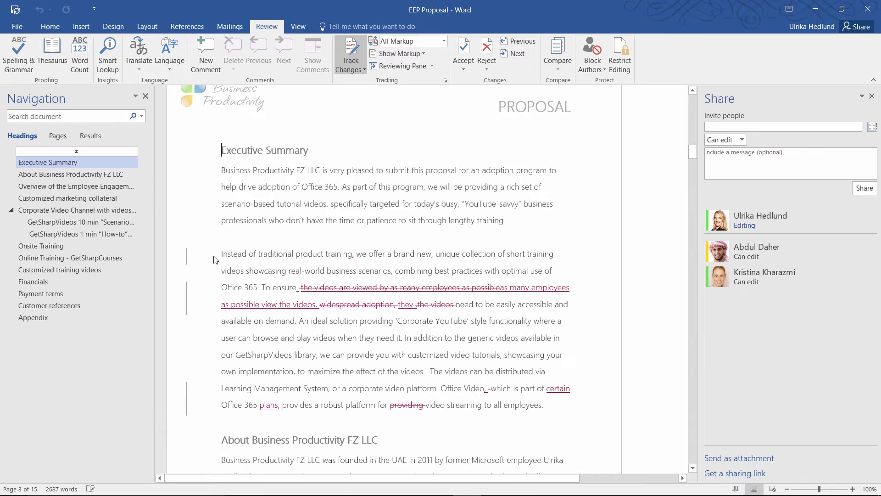
{"action": "left_click", "coordinate": [465, 69]}
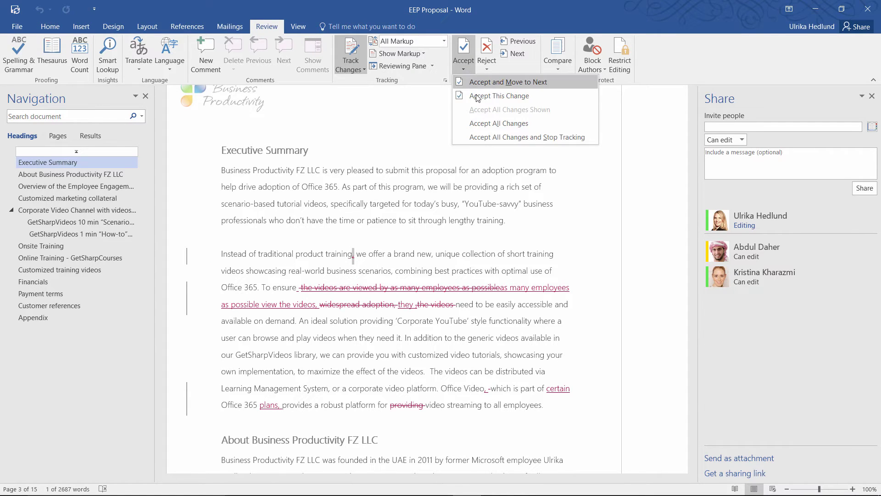
{"action": "left_click", "coordinate": [491, 126]}
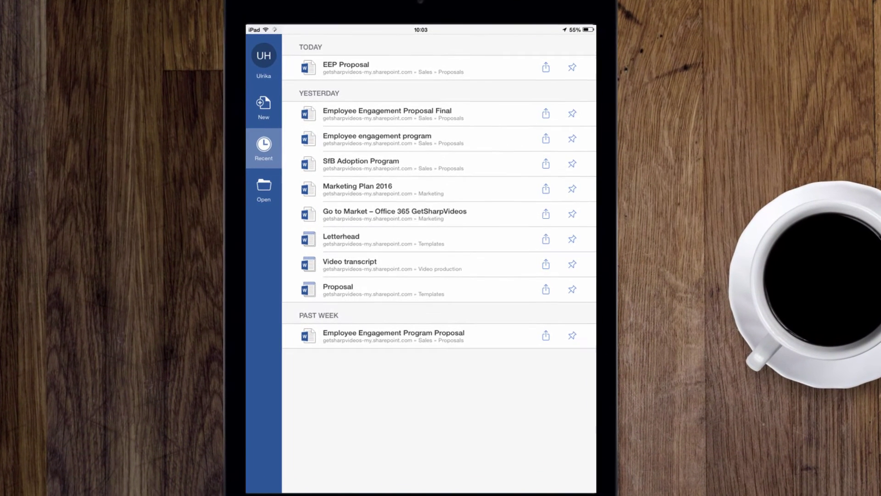
- Open EEP Proposal in Word for iPad and resume at the Welcome back! bookmark
{"action": "left_click", "coordinate": [355, 66]}
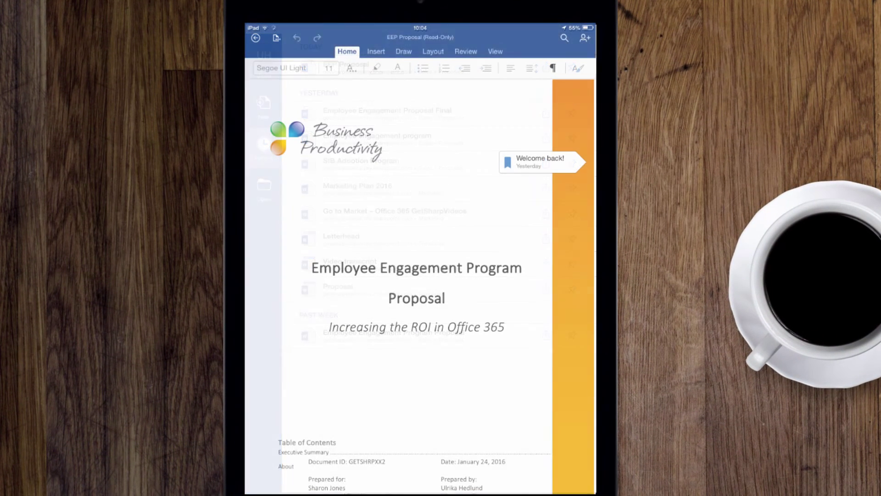
{"action": "left_click", "coordinate": [539, 163]}
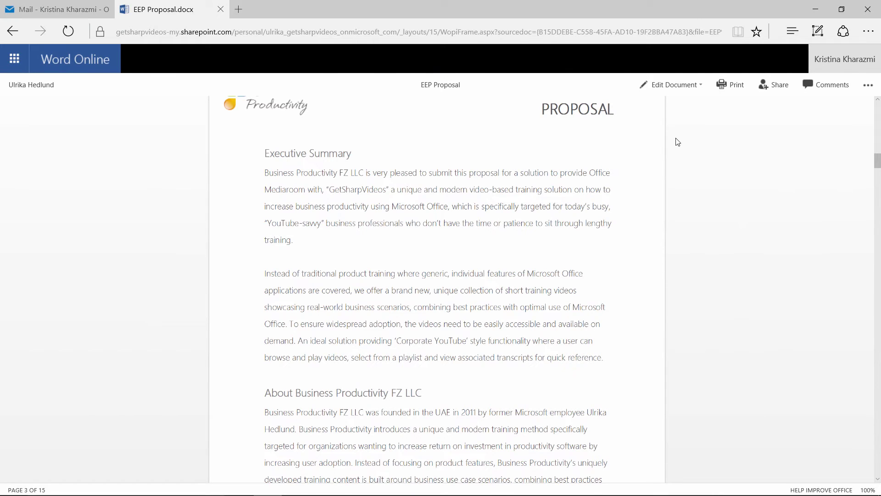
- Choose Edit Document > Edit in Word Online for the EEP Proposal
{"action": "left_click", "coordinate": [673, 84]}
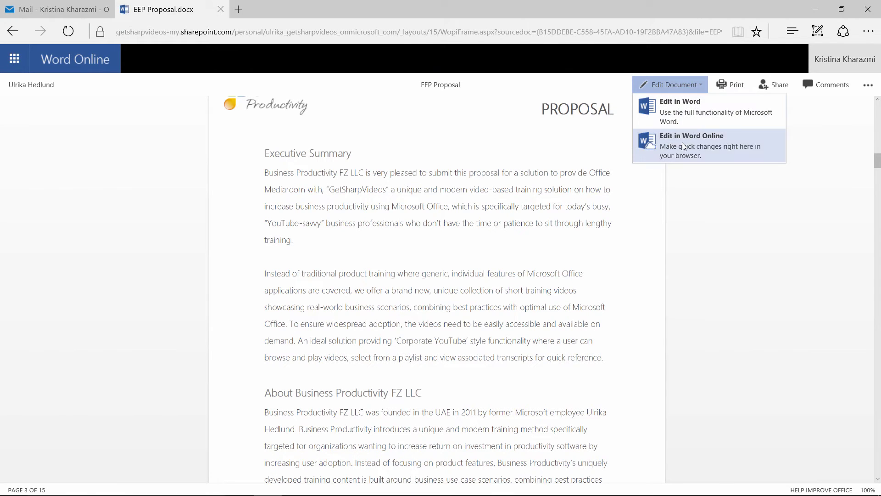
{"action": "left_click", "coordinate": [682, 143]}
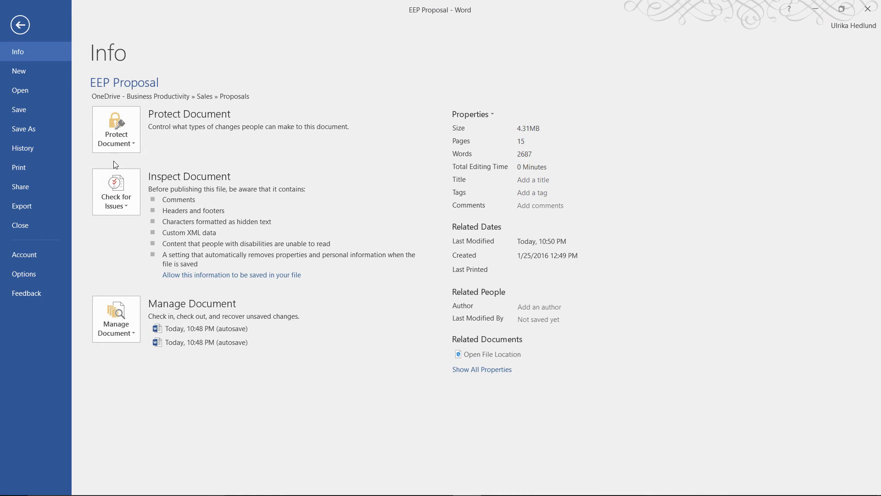
- Run the Document Inspector on the proposal and remove all comments
{"action": "left_click", "coordinate": [116, 192]}
{"action": "left_click", "coordinate": [148, 234]}
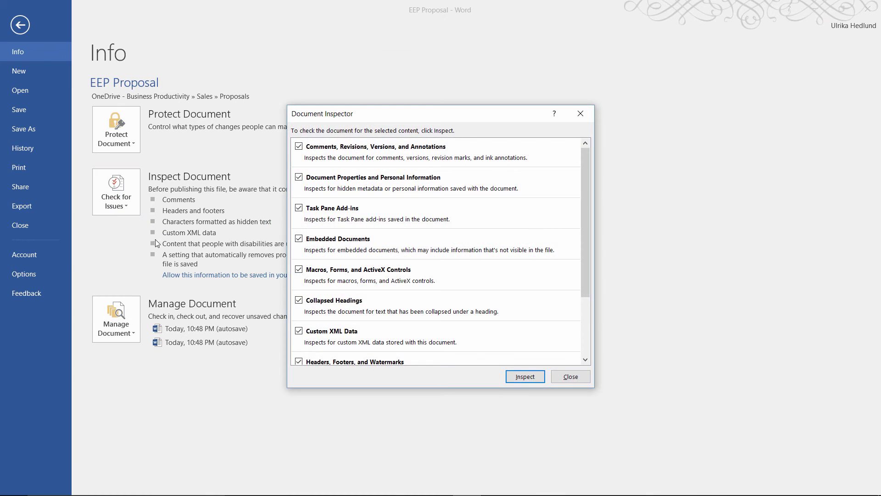
{"action": "left_click", "coordinate": [526, 376]}
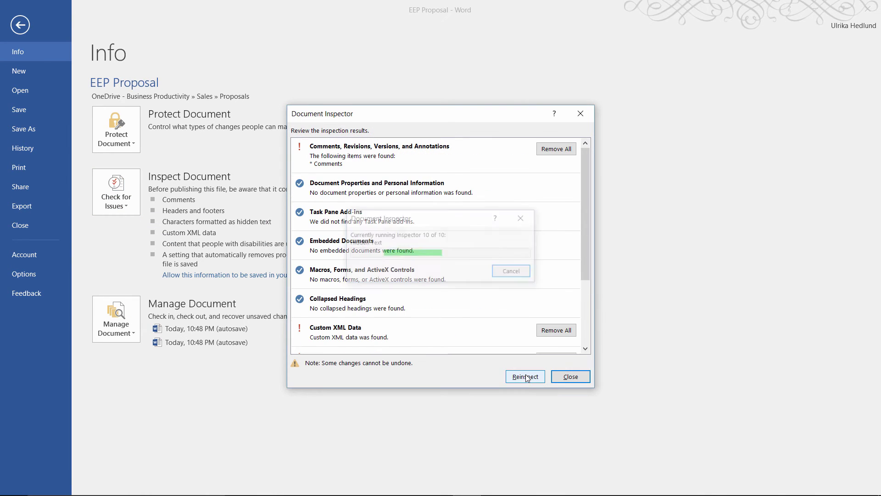
{"action": "left_click", "coordinate": [556, 148]}
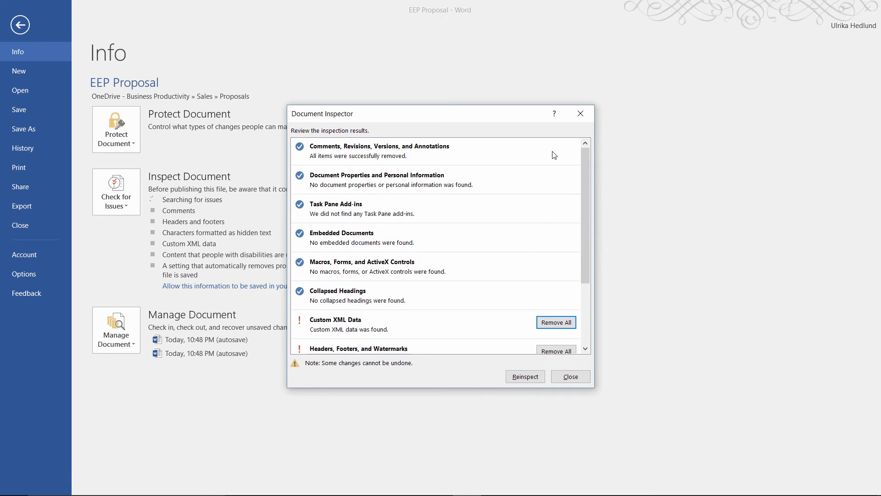
{"action": "left_click", "coordinate": [571, 376]}
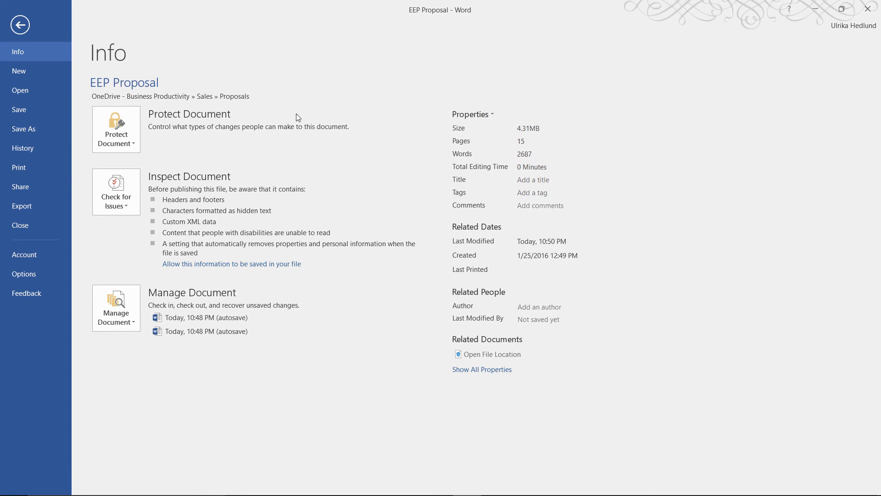
- Email the proposal as a PDF attachment and send the co-authors a Skype chat message
{"action": "left_click", "coordinate": [21, 186]}
{"action": "left_click", "coordinate": [151, 181]}
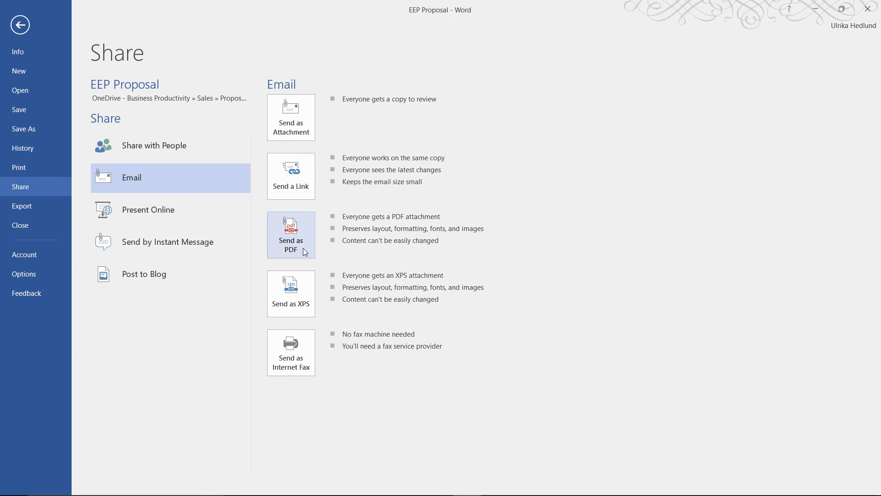
{"action": "left_click", "coordinate": [290, 235]}
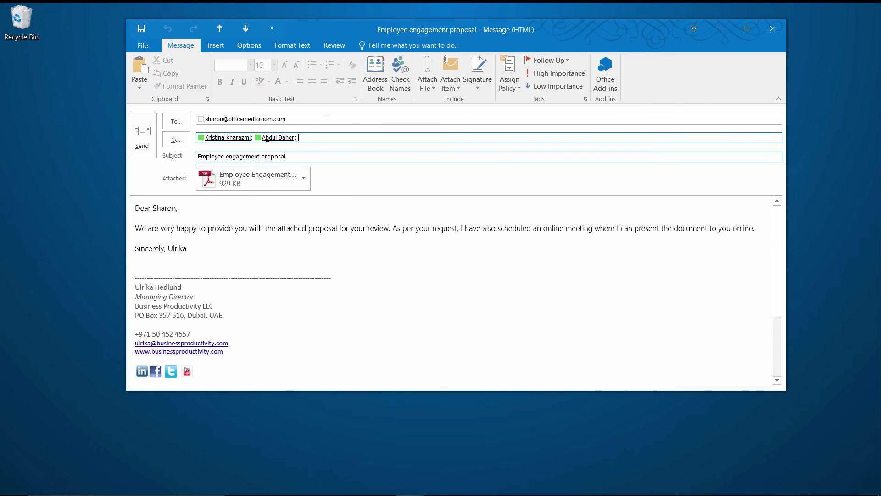
{"action": "left_click", "coordinate": [143, 136]}
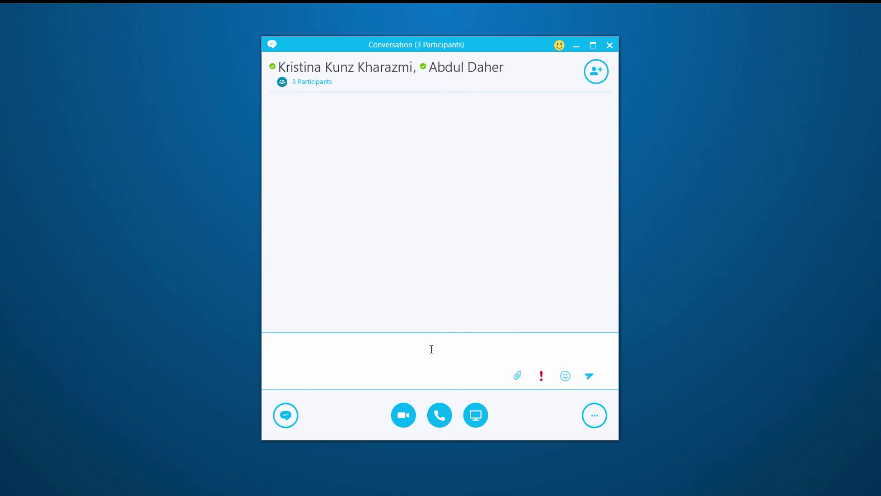
{"action": "type", "text": "The proposal has been sent to the customer. Great job today! :-)"}
{"action": "key", "text": "Return"}
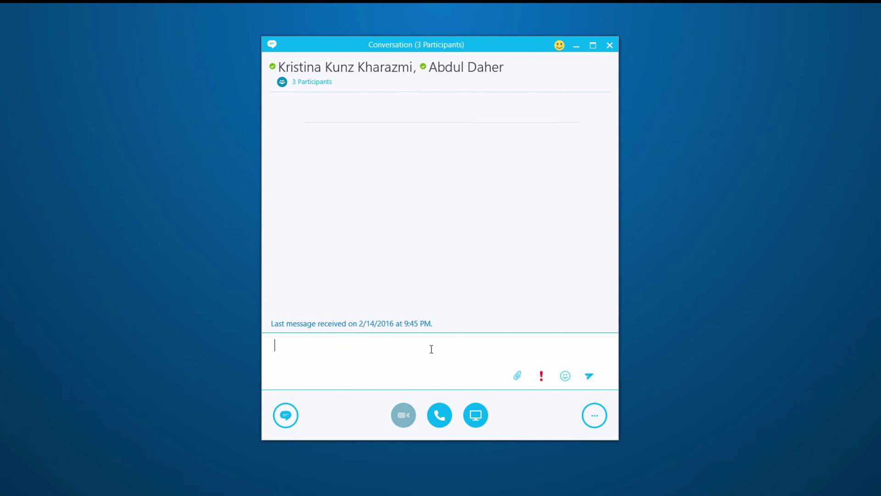